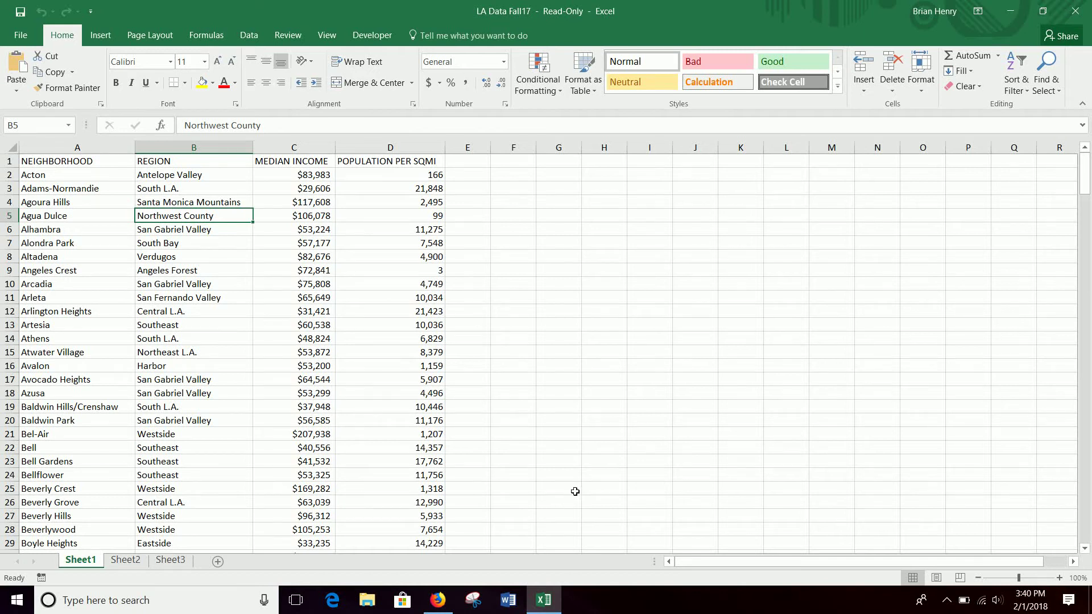
# Search Google in Firefox for 'mapping la'.
pyautogui.click(946, 600)
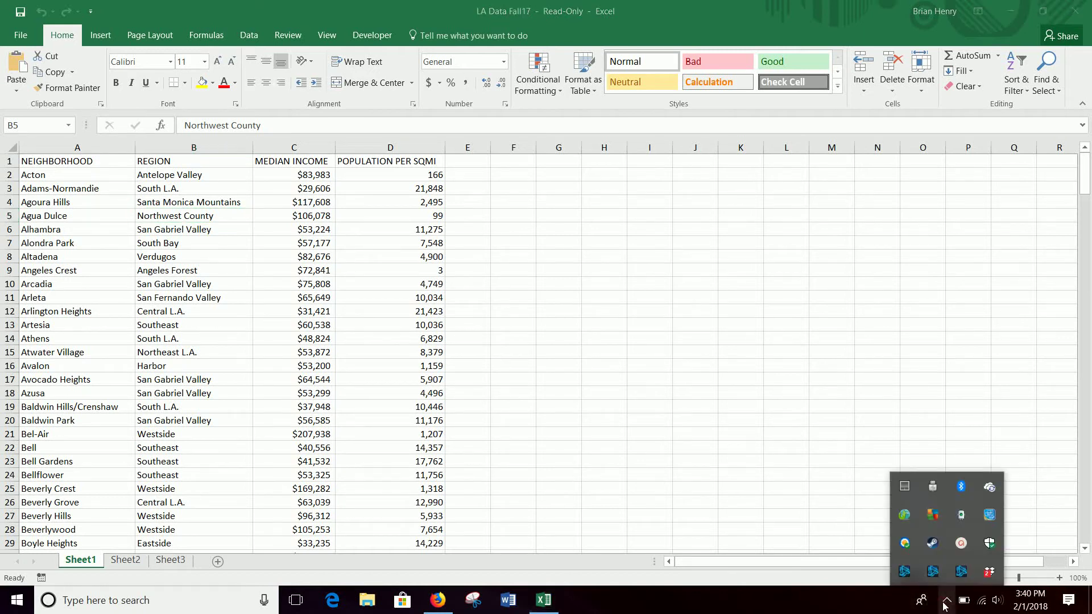
pyautogui.click(946, 600)
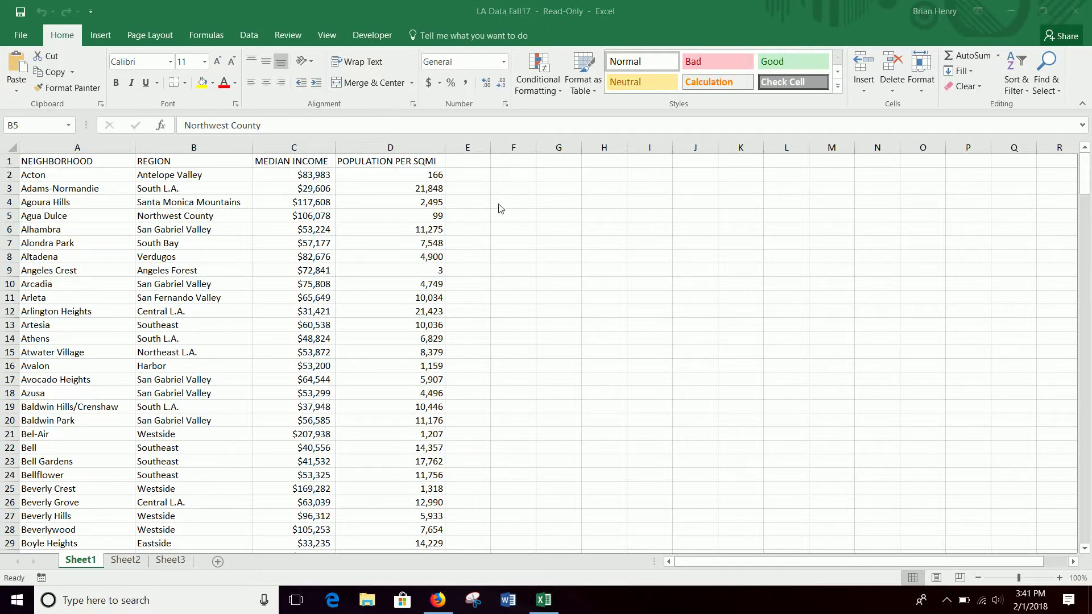
pyautogui.click(438, 600)
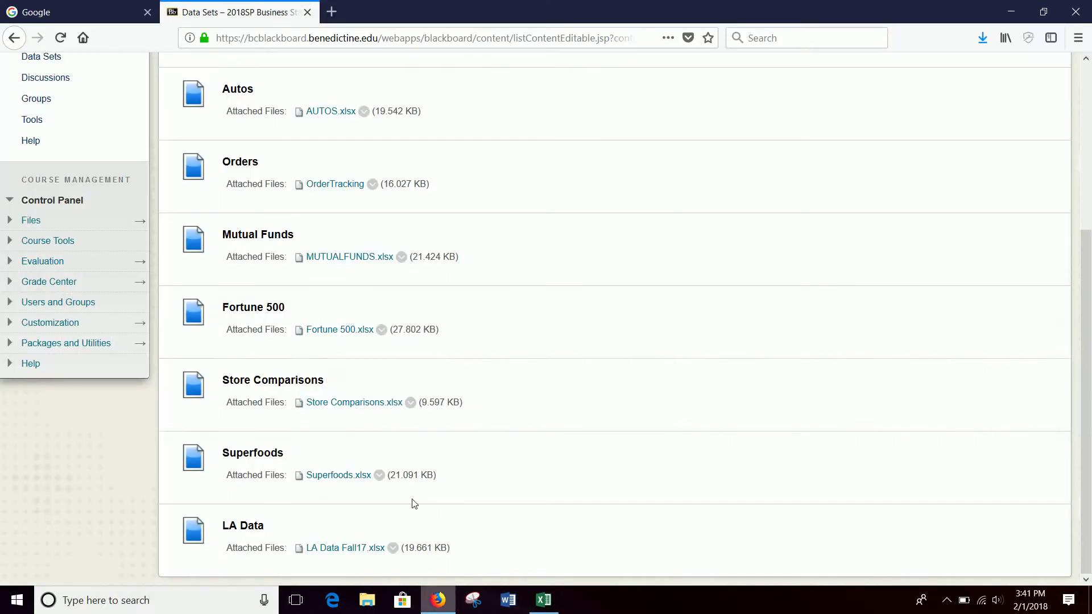
pyautogui.click(80, 12)
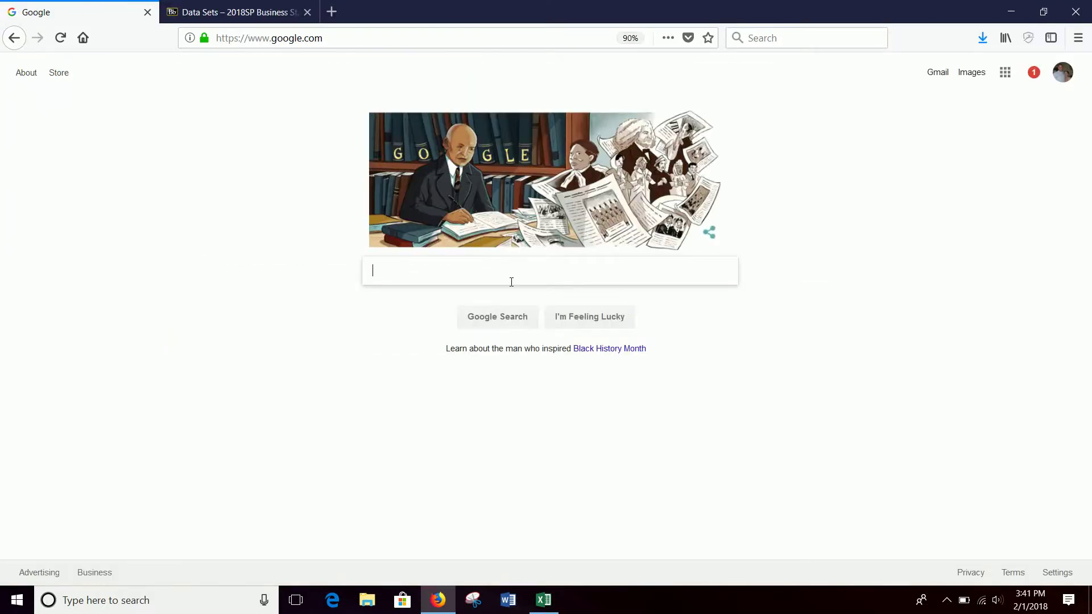
pyautogui.write('mapping la')
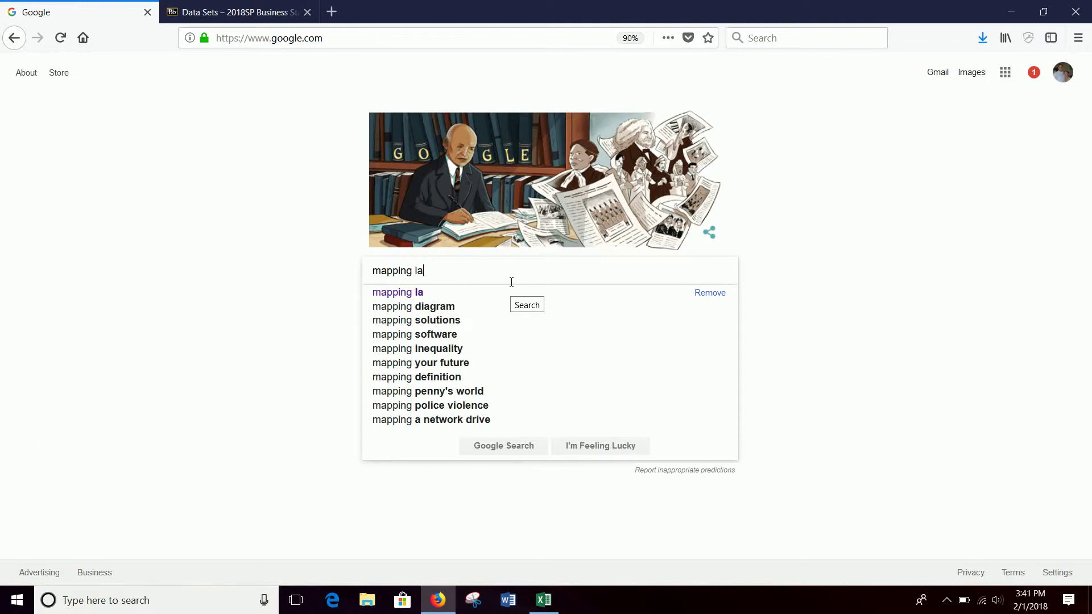
pyautogui.press('Return')
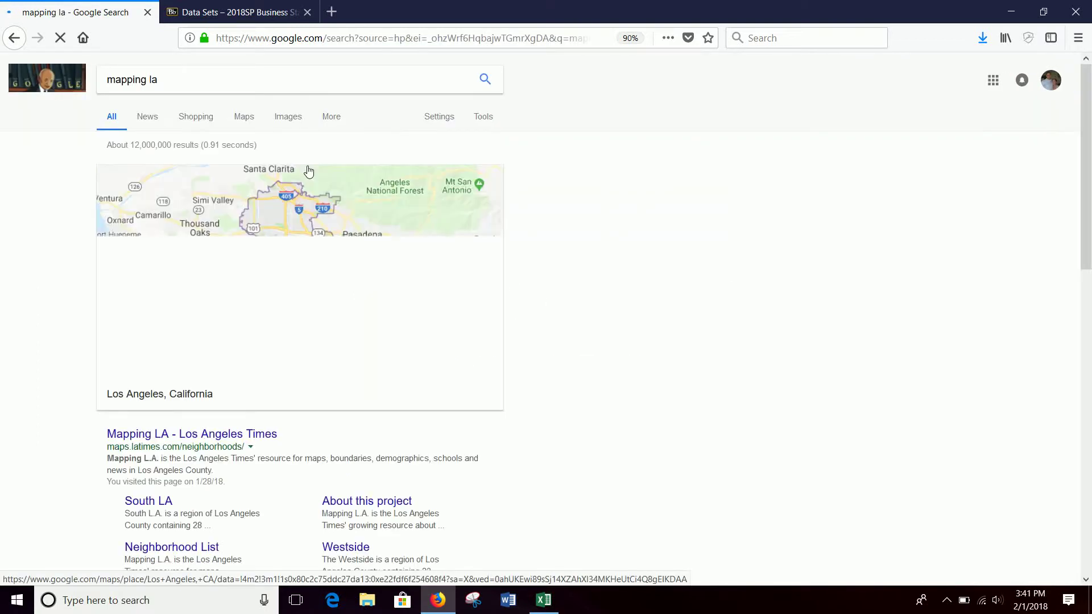
# Open the LA Times Mapping L.A. result and load the 'Age: 50 to 64' neighborhood ranking.
pyautogui.scroll(-4, 142, 444)
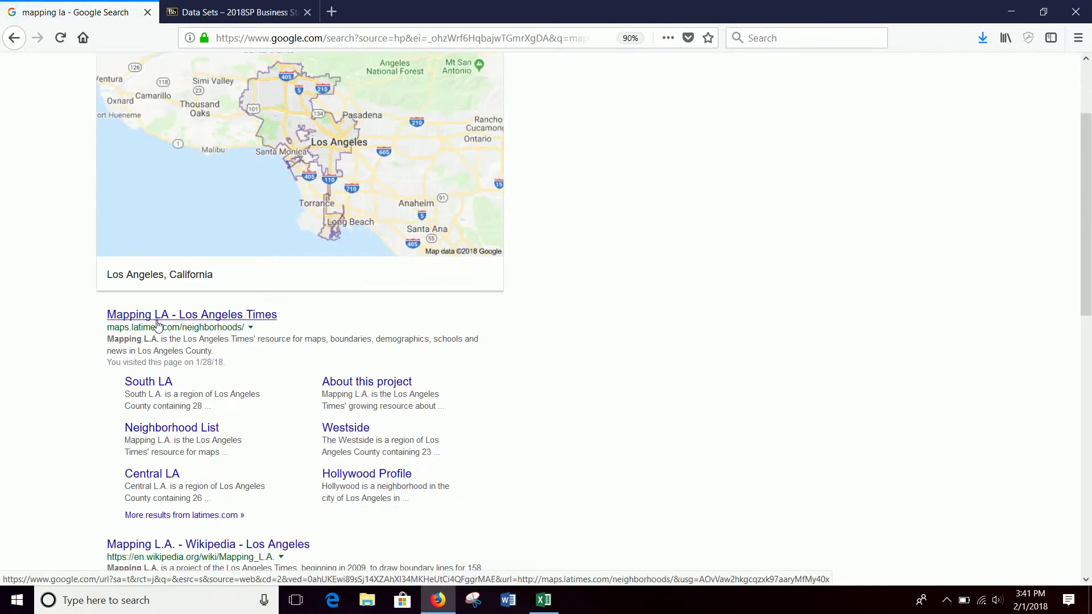
pyautogui.click(157, 317)
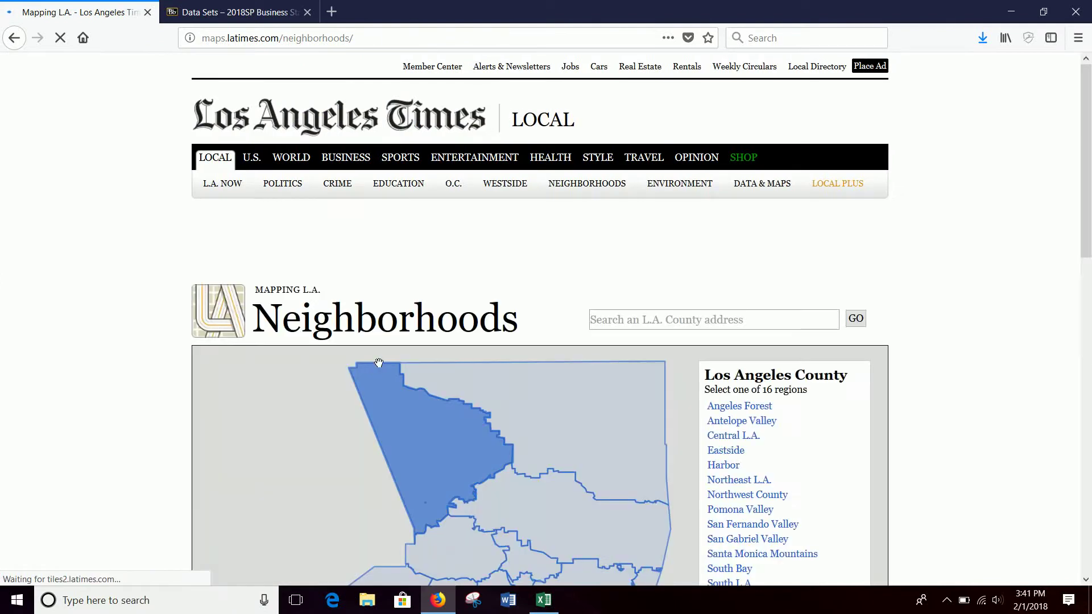
pyautogui.scroll(-3, 74, 330)
pyautogui.scroll(-6, 268, 302)
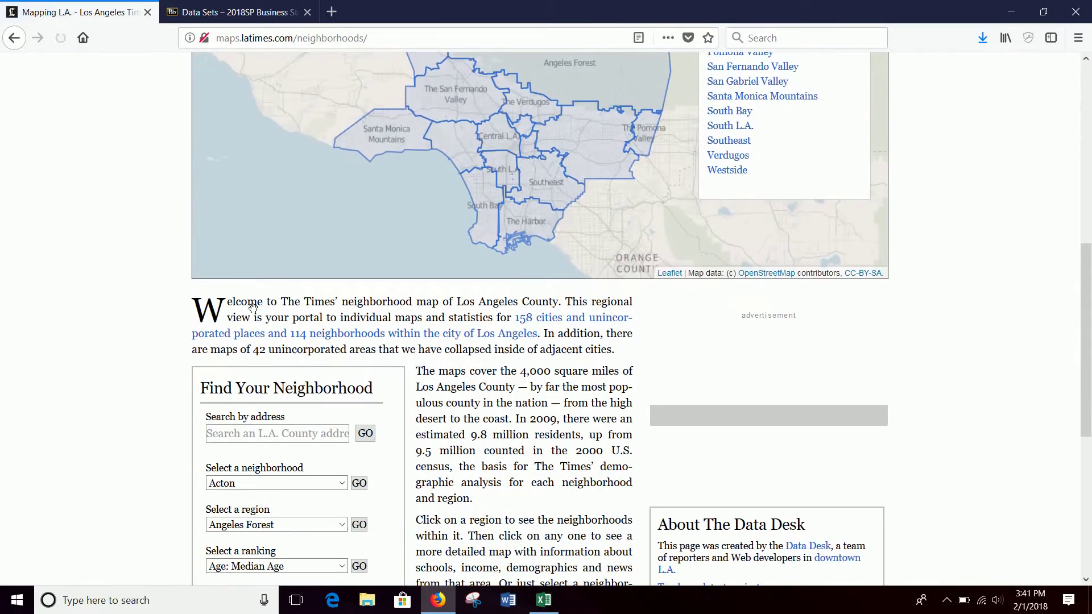
pyautogui.scroll(-5, 323, 305)
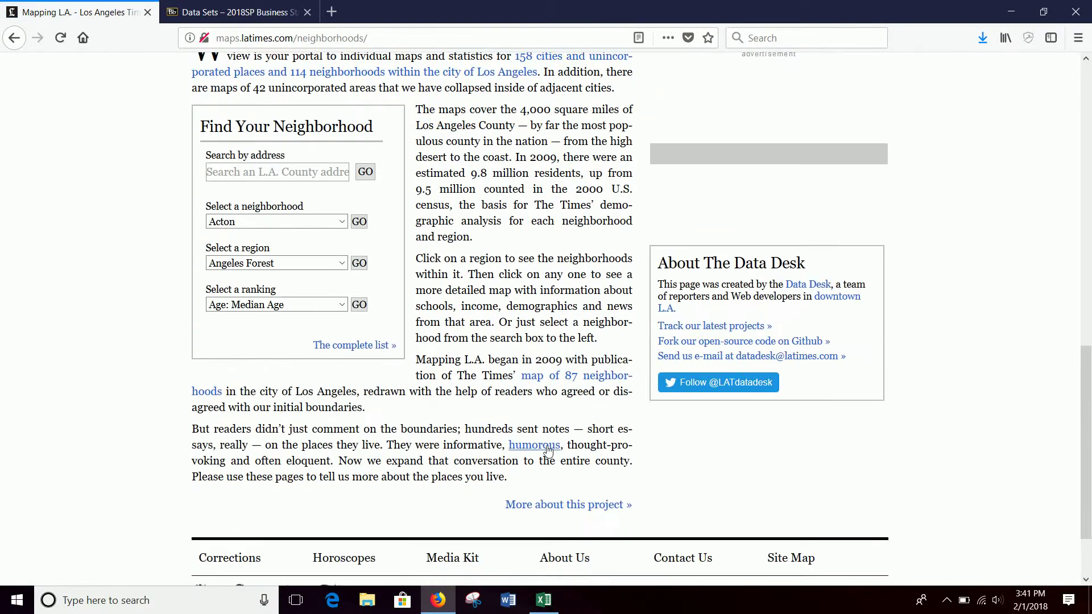
pyautogui.click(341, 304)
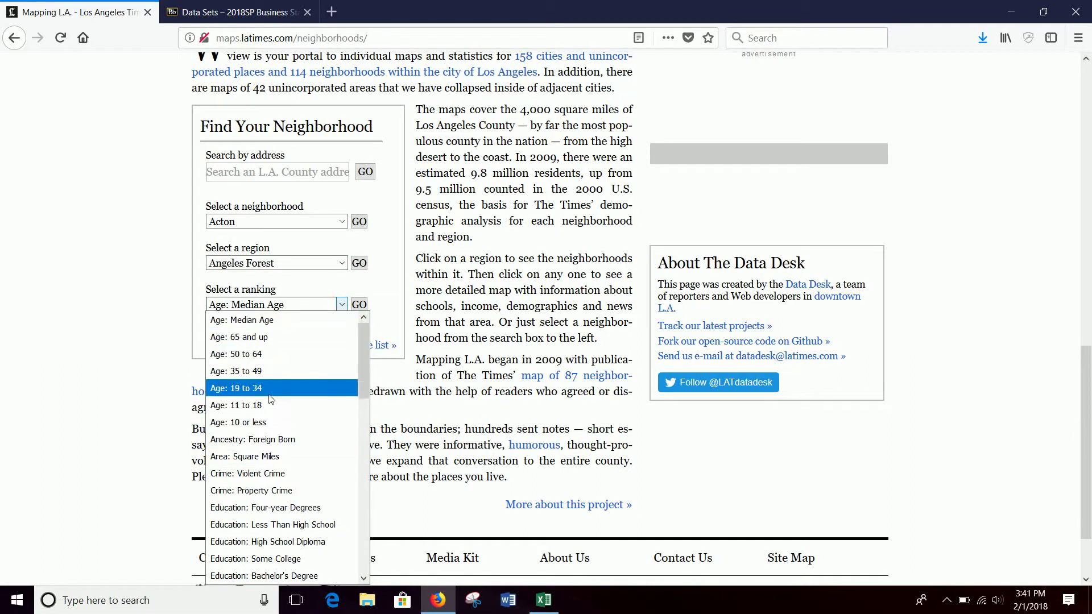
pyautogui.click(246, 355)
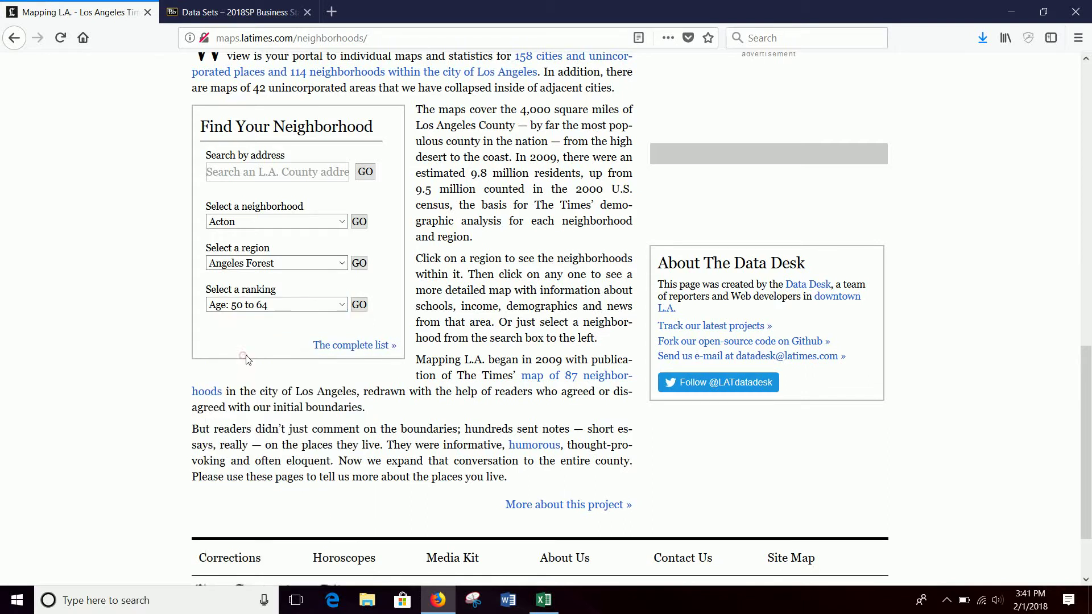
pyautogui.click(364, 308)
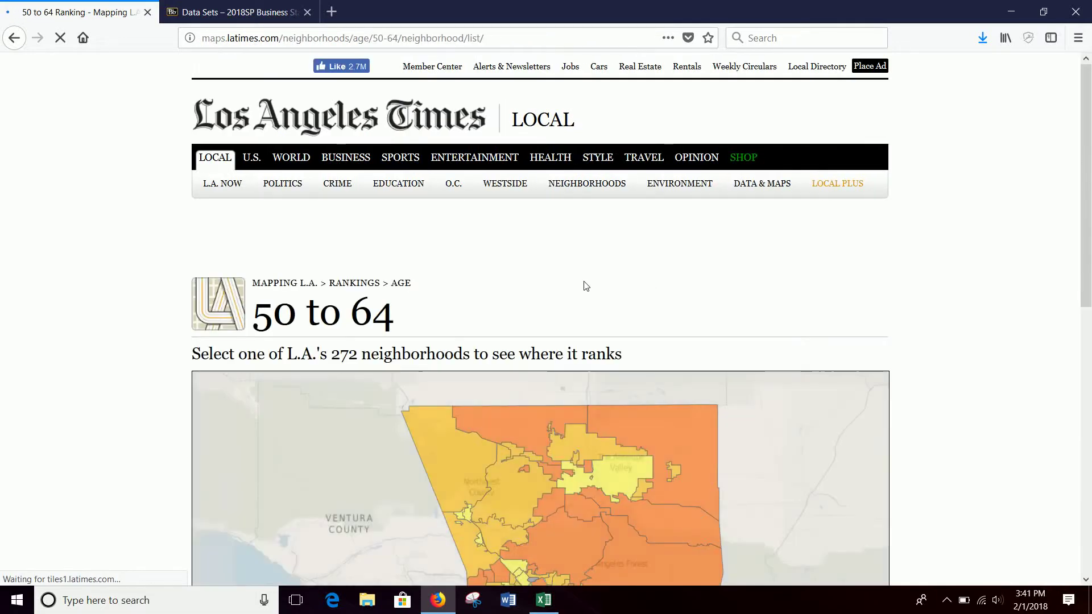
# Drag-select the 50-to-64 ranking table from its header down to Industry at rank 265.
pyautogui.scroll(-2, 165, 312)
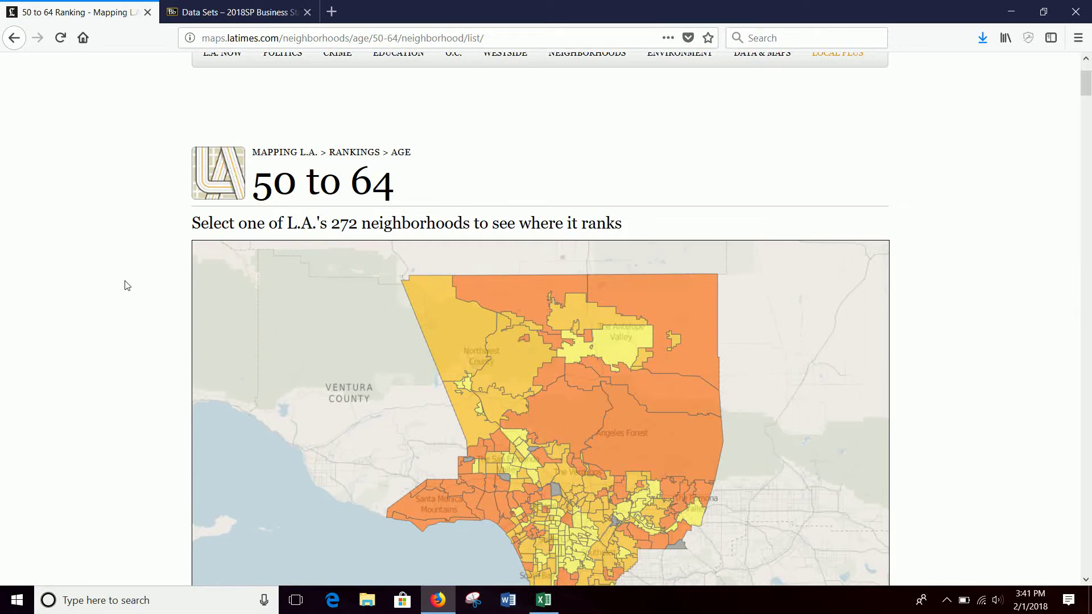
pyautogui.scroll(-10, 127, 286)
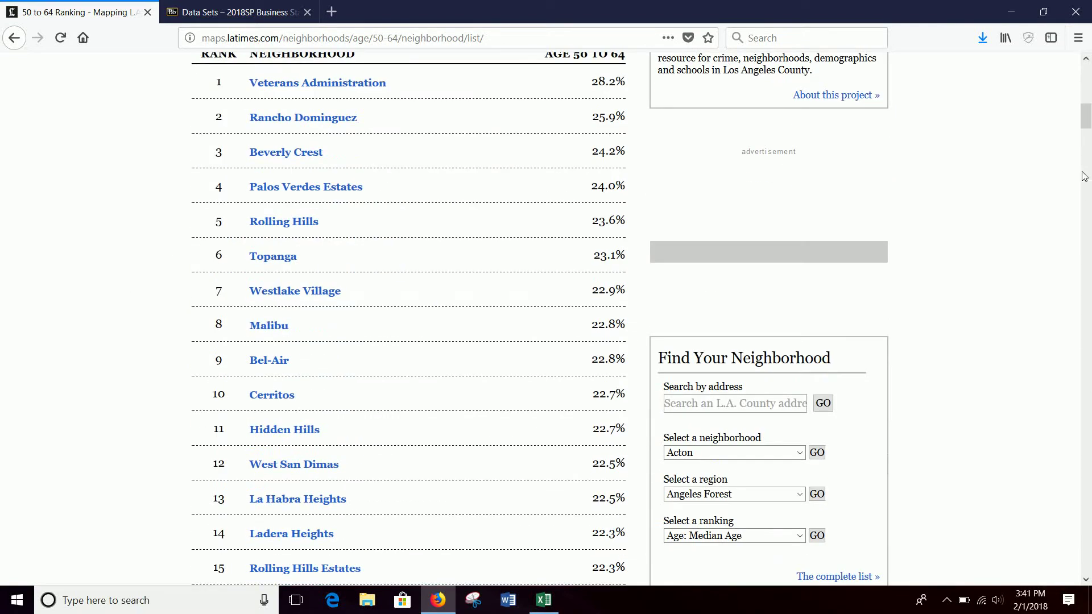
pyautogui.moveTo(1085, 116); pyautogui.dragTo(1085, 561)
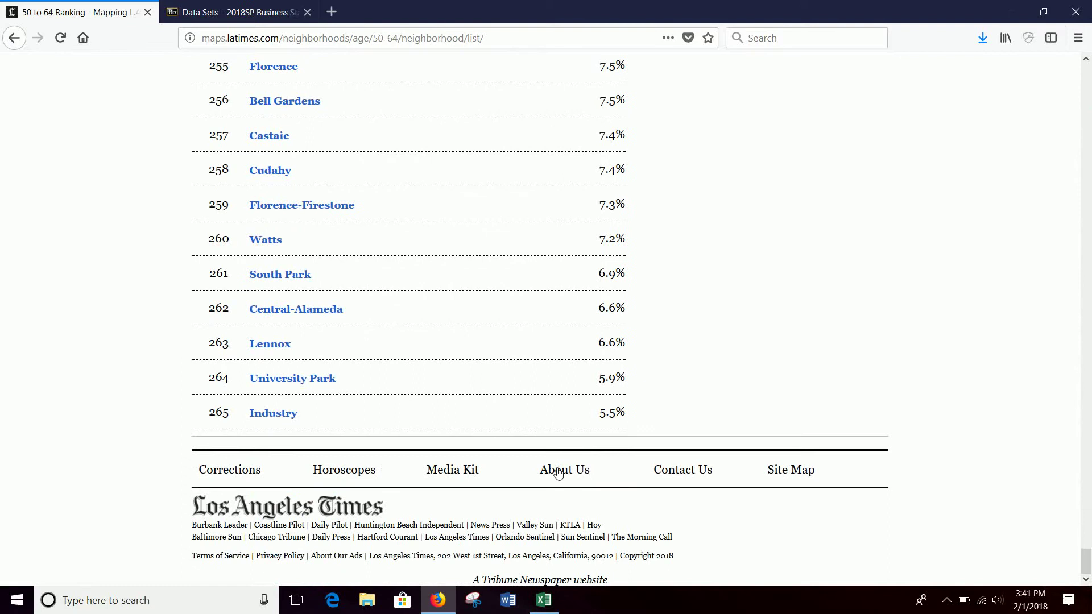
pyautogui.click(545, 600)
pyautogui.click(438, 600)
pyautogui.moveTo(1086, 567); pyautogui.dragTo(1066, 227)
pyautogui.scroll(-5, 628, 390)
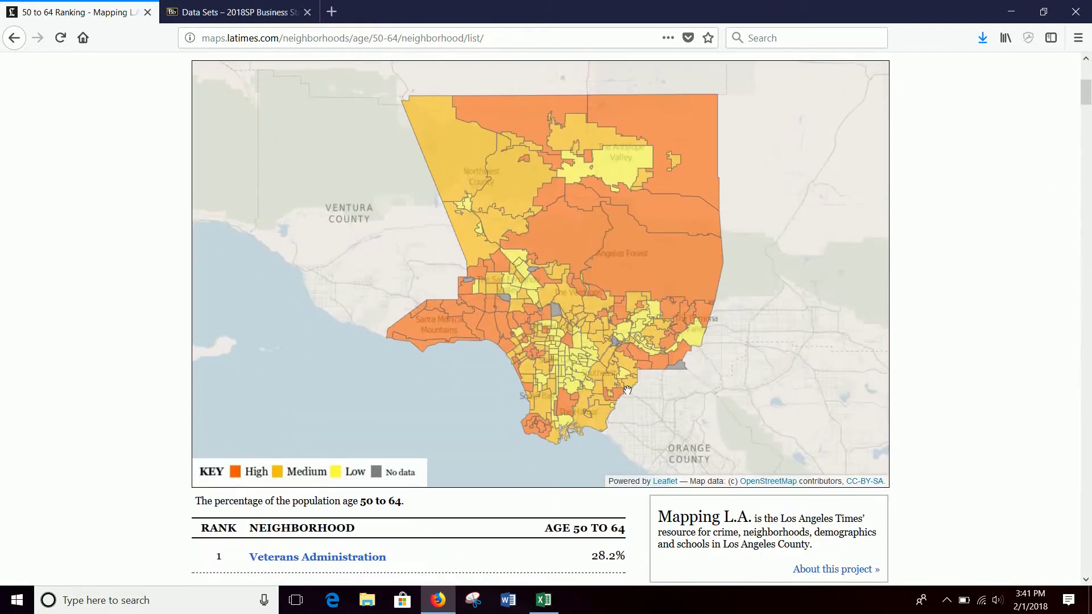
pyautogui.scroll(-10, 305, 383)
pyautogui.scroll(3, 164, 117)
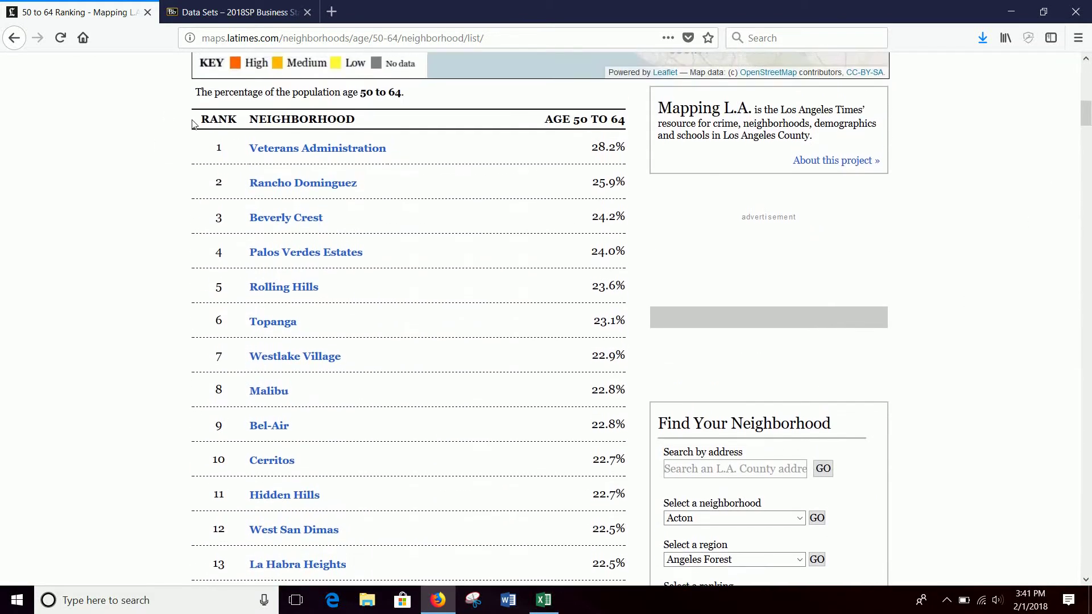
pyautogui.moveTo(545, 203); pyautogui.dragTo(628, 423)
pyautogui.scroll(-20, 546, 319)
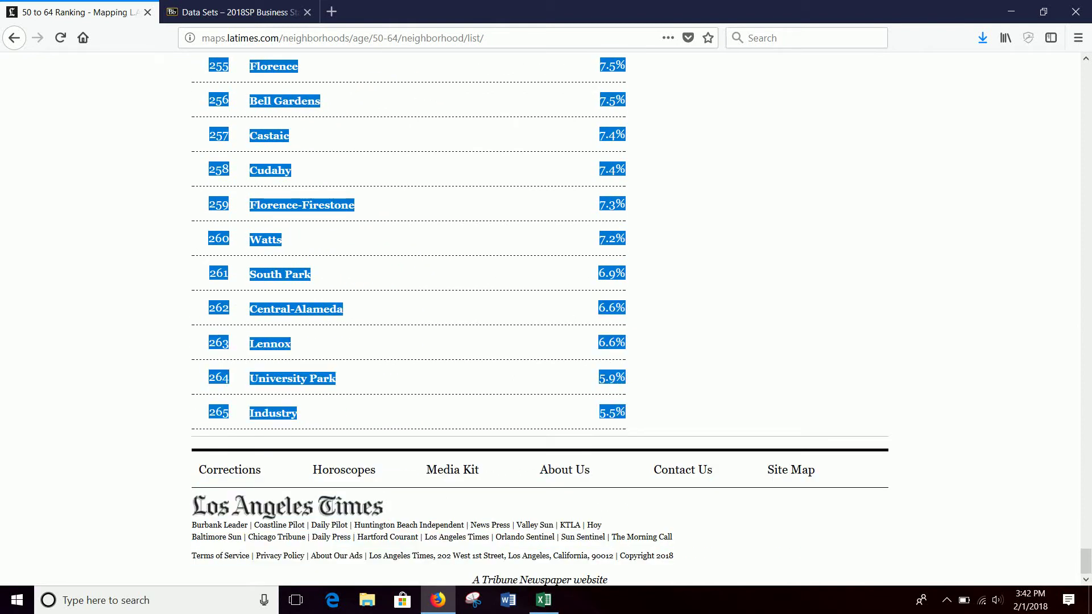
# Back on the LA Data sheet, select empty cell F1 and bring up its paste options.
pyautogui.click(544, 601)
pyautogui.click(515, 165)
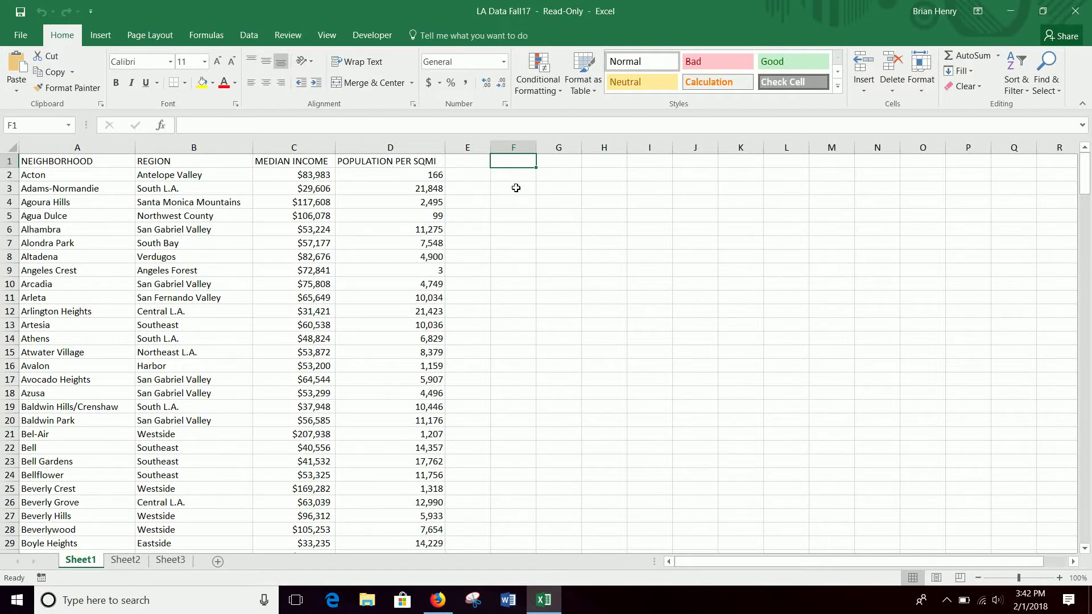
pyautogui.rightClick(515, 159)
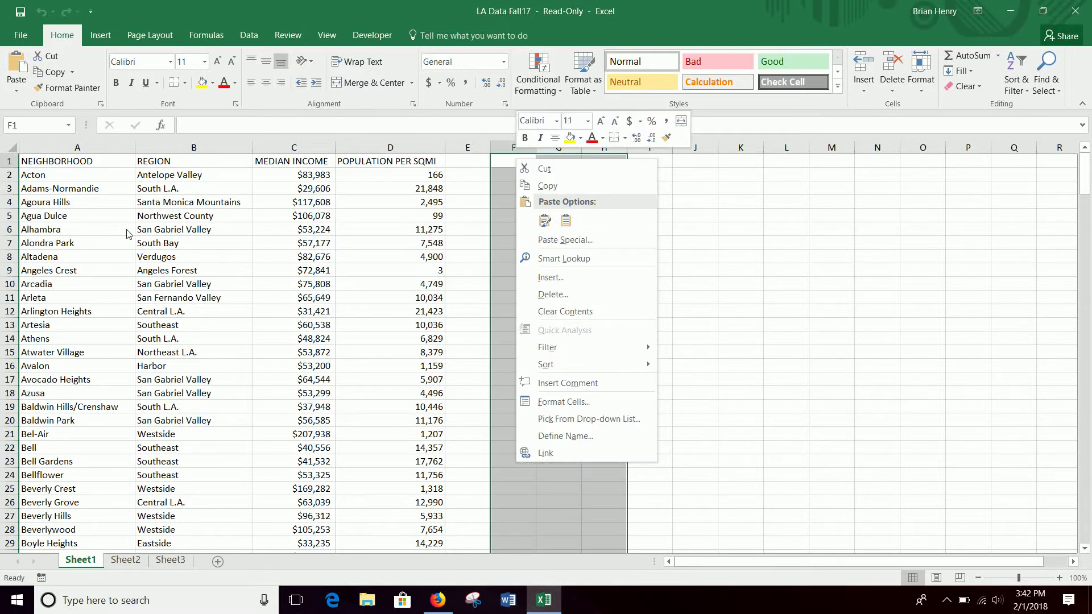
# Paste the copied ranking table into F1, matching the destination formatting.
pyautogui.click(567, 240)
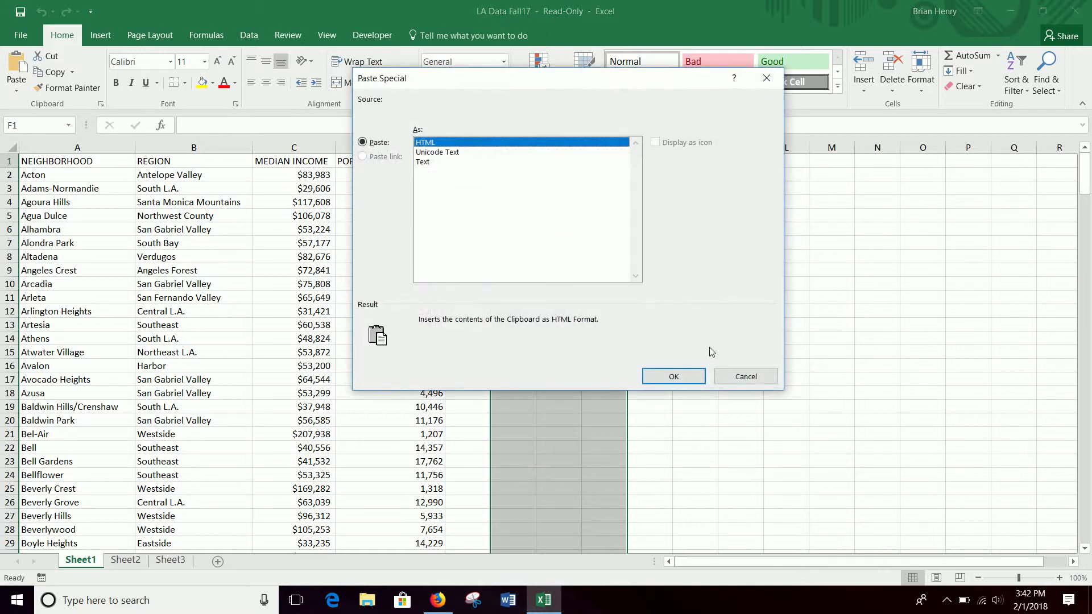
pyautogui.click(746, 377)
pyautogui.click(509, 165)
pyautogui.rightClick(509, 165)
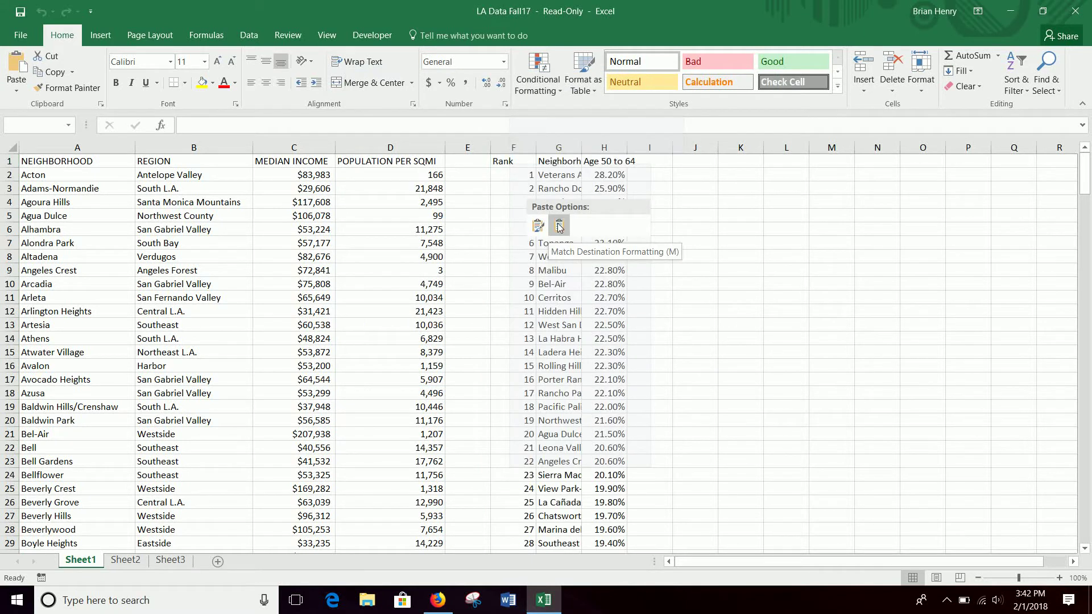
pyautogui.click(560, 227)
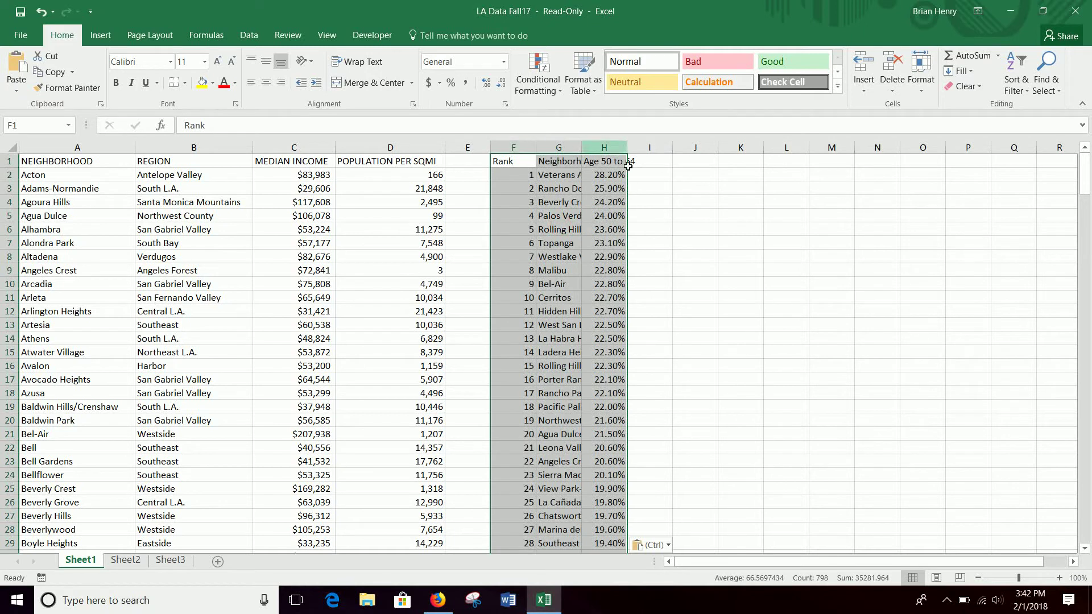
# Compare the pasted neighborhood names in column G against Acton in column A.
pyautogui.click(571, 182)
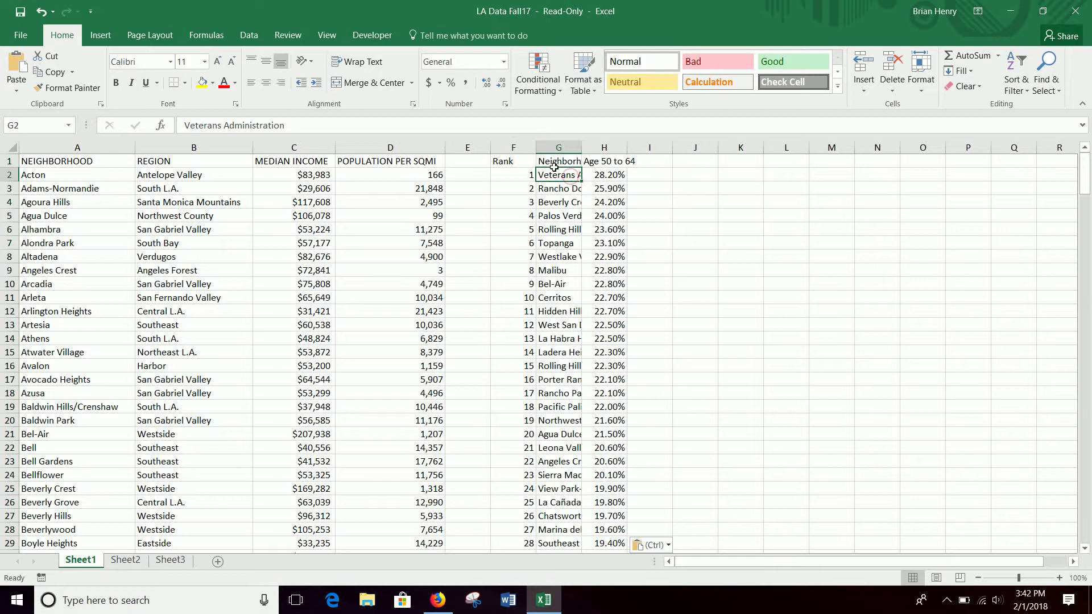
pyautogui.click(564, 191)
pyautogui.click(567, 230)
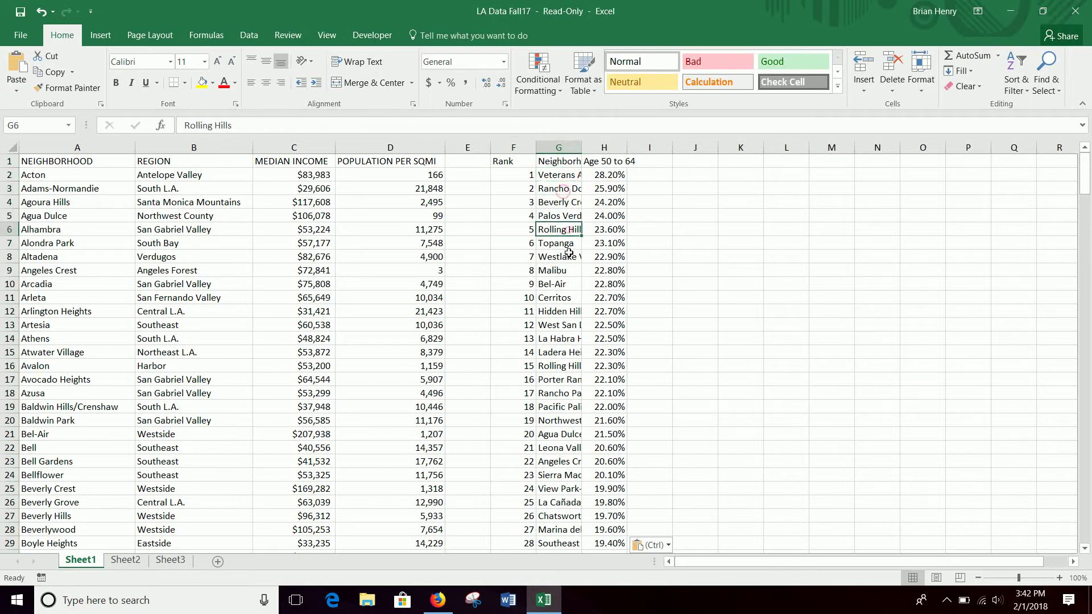
pyautogui.click(69, 178)
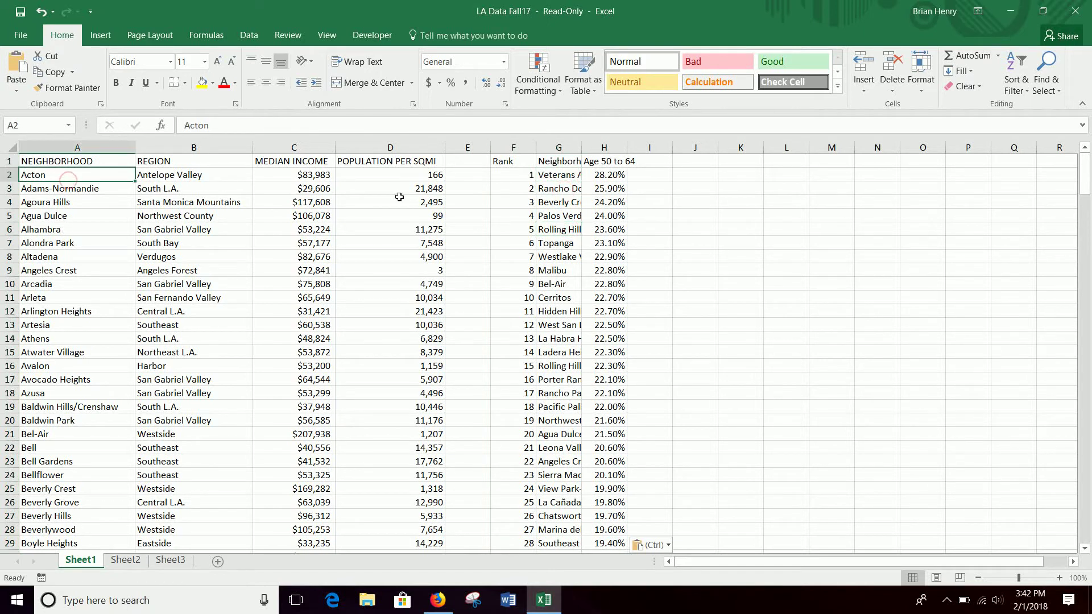
# Select the pasted block F1:H266 using Ctrl+Shift+Right and Ctrl+Shift+Down.
pyautogui.click(512, 164)
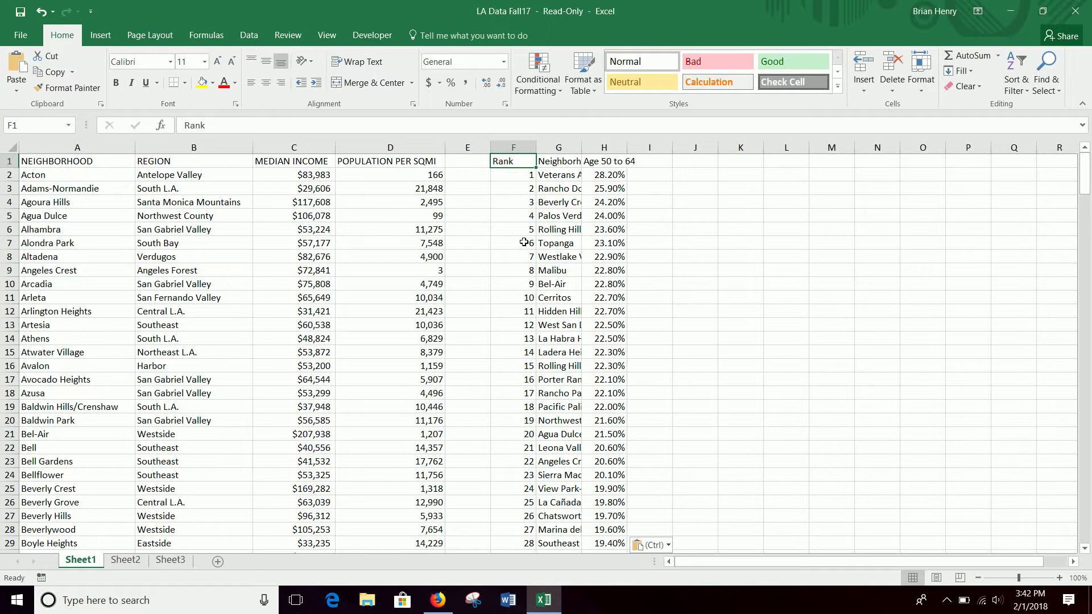
pyautogui.hotkey('ctrl', 'shift', 'Right')
pyautogui.hotkey('ctrl', 'shift', 'Down')
# Sort the selected block by Neighborhood, A to Z.
pyautogui.click(249, 36)
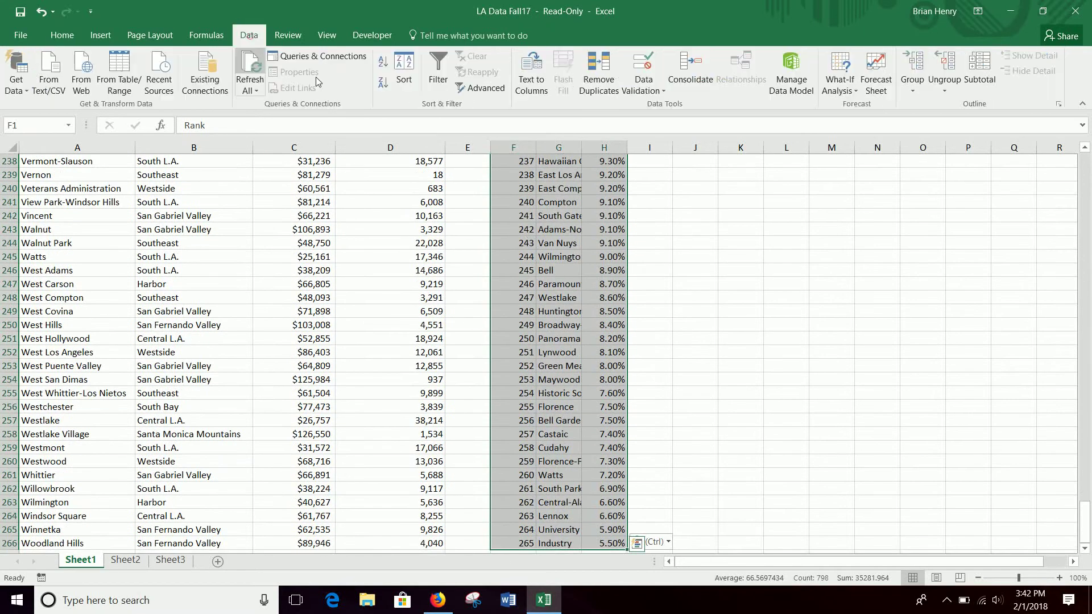
pyautogui.click(406, 83)
pyautogui.click(508, 253)
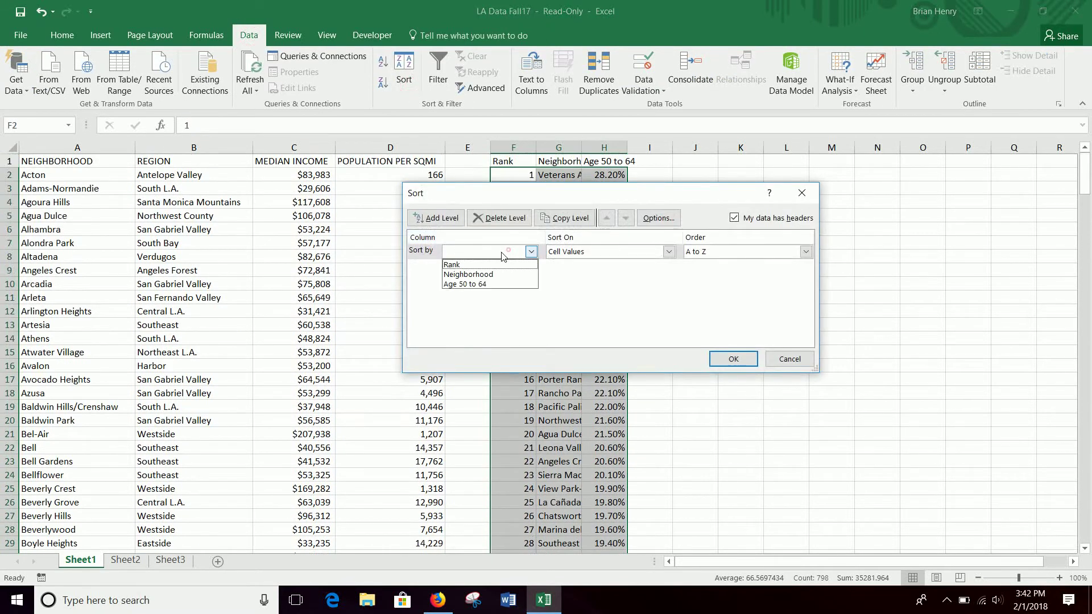
pyautogui.click(474, 278)
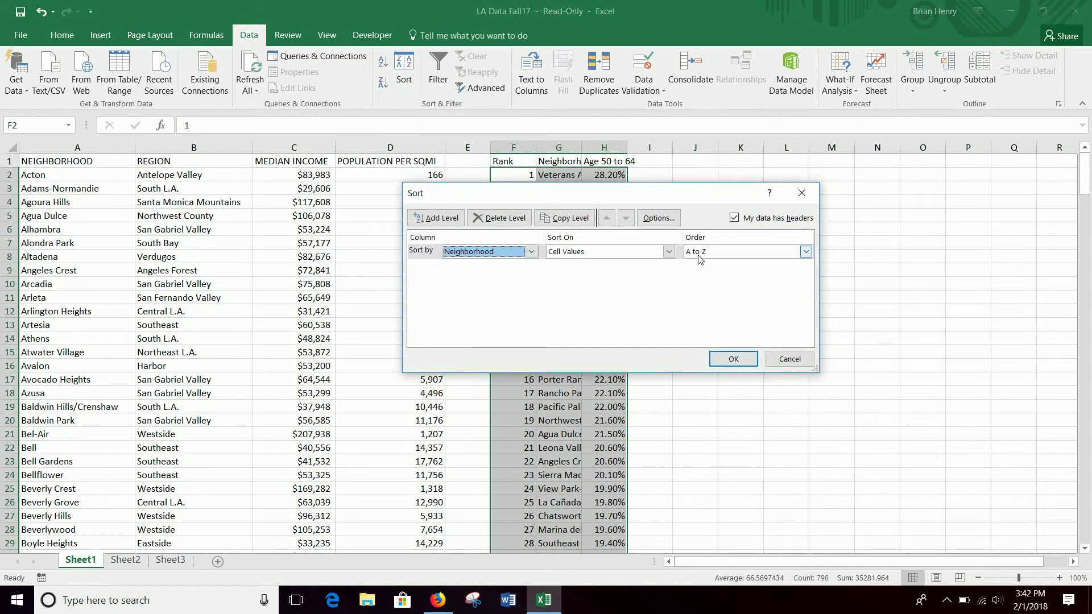
pyautogui.click(734, 358)
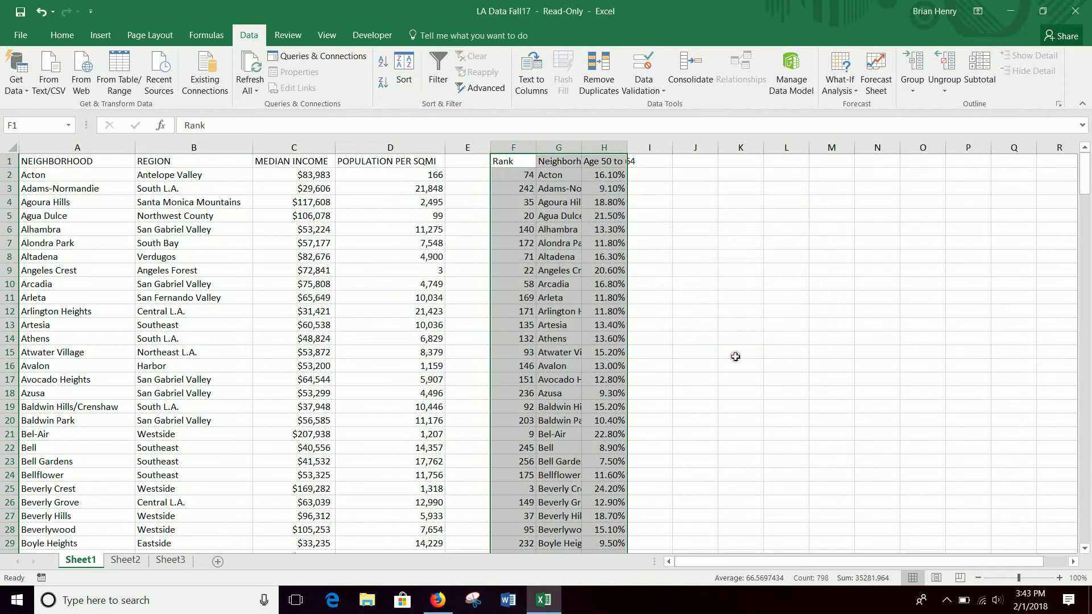
# Confirm G2 and G3 (Acton, Adams-Normandie) match A2 and A3.
pyautogui.click(563, 177)
pyautogui.click(478, 176)
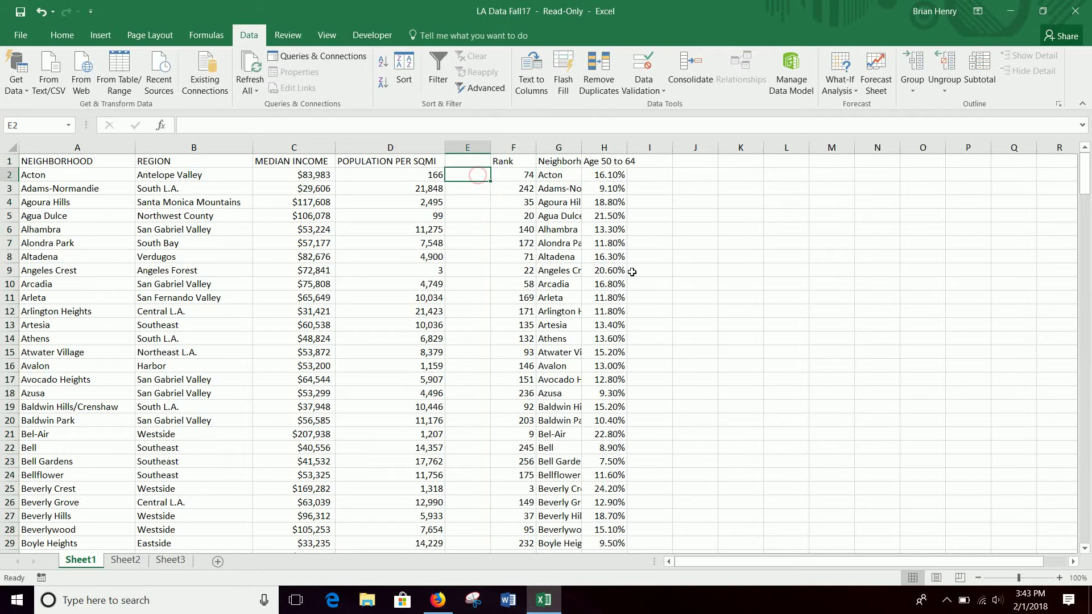
pyautogui.click(560, 165)
pyautogui.click(563, 175)
pyautogui.click(54, 175)
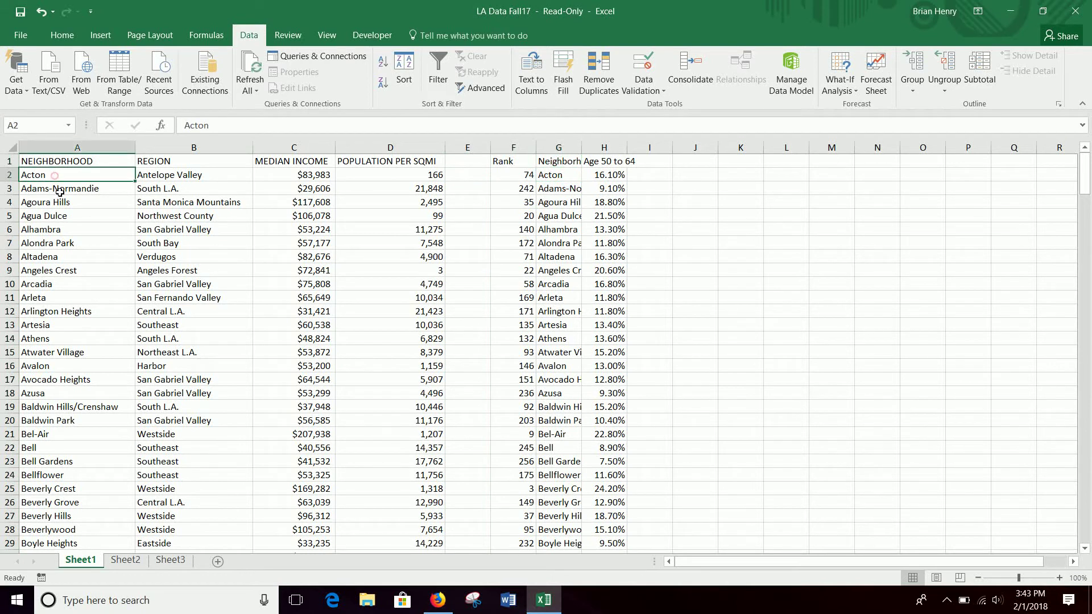
pyautogui.click(60, 189)
pyautogui.click(547, 191)
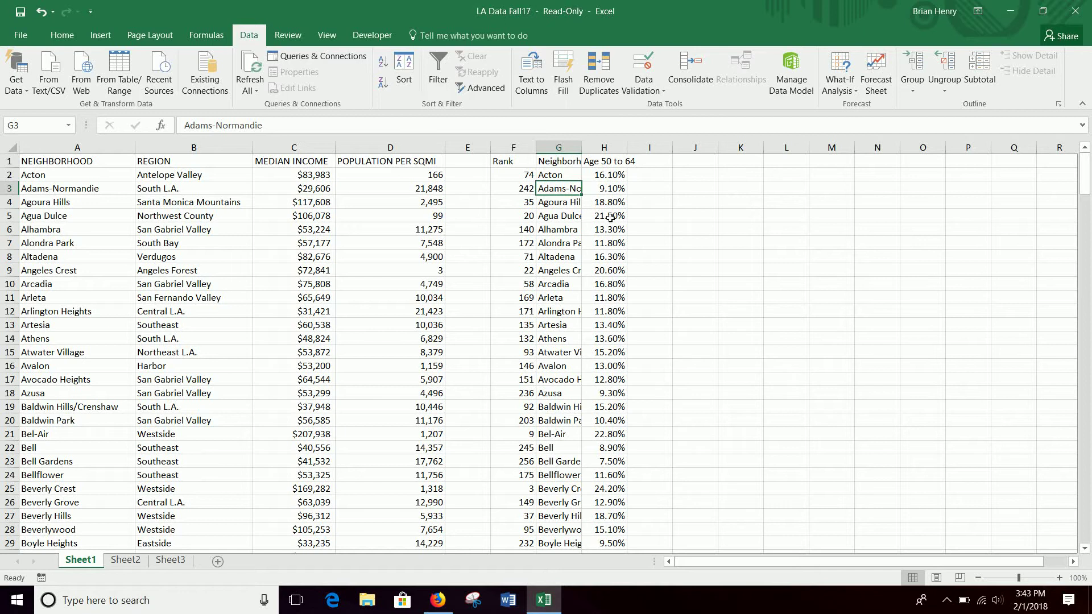
# Enter =IF(G2=A2,1,0) in E2 to flag whether the two neighborhoods match.
pyautogui.click(467, 174)
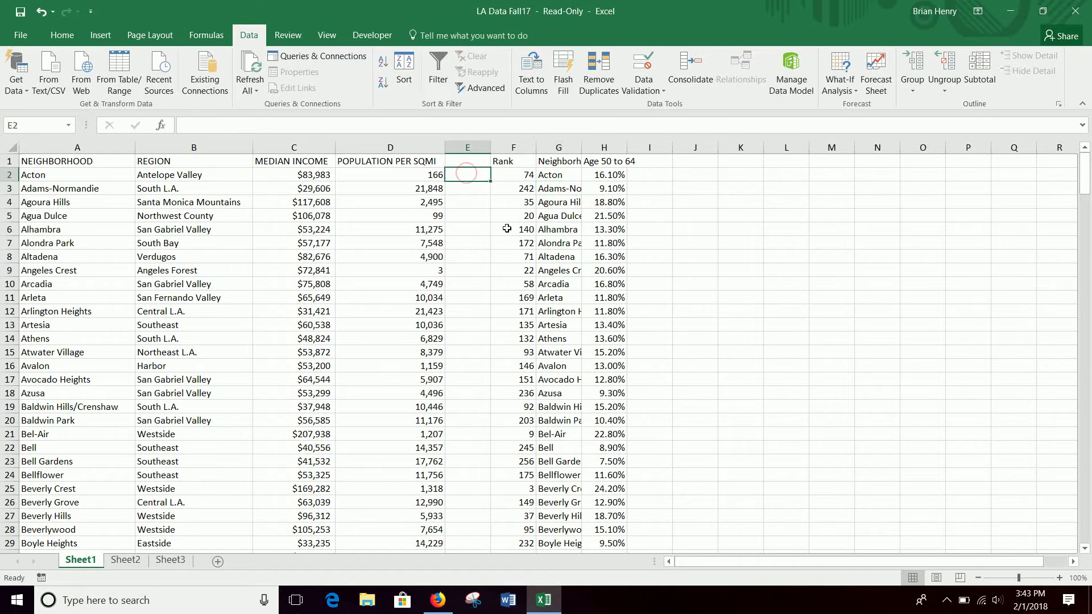
pyautogui.write('=if(')
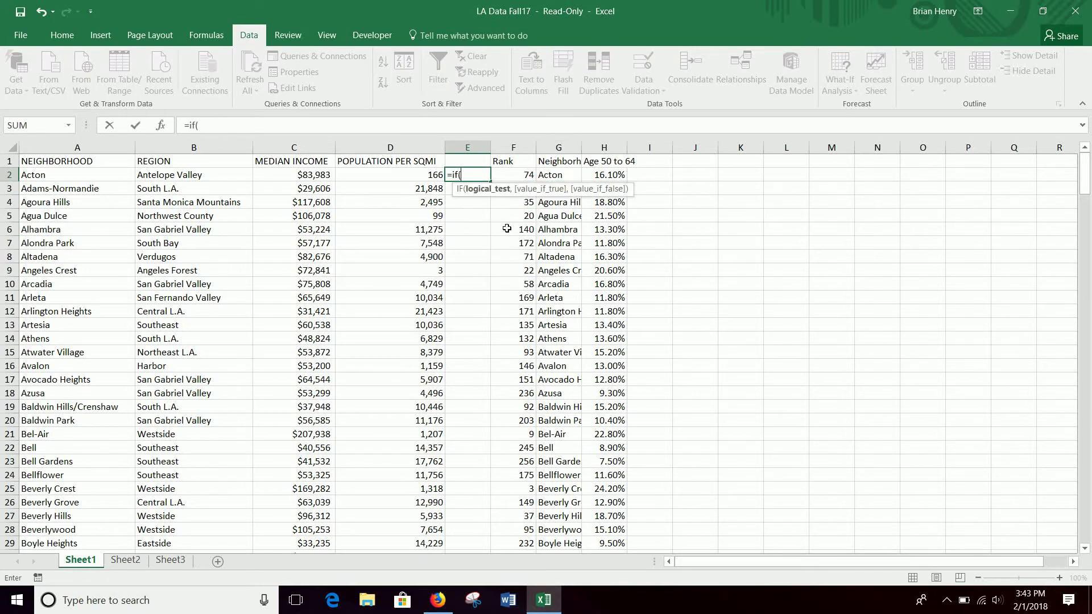
pyautogui.click(557, 177)
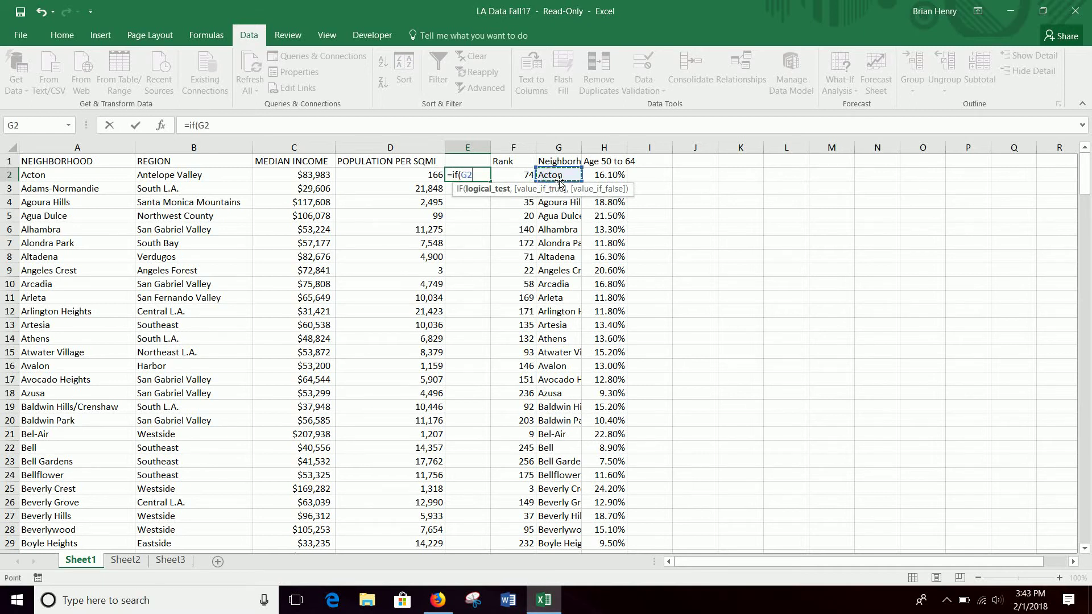
pyautogui.write('=')
pyautogui.click(41, 175)
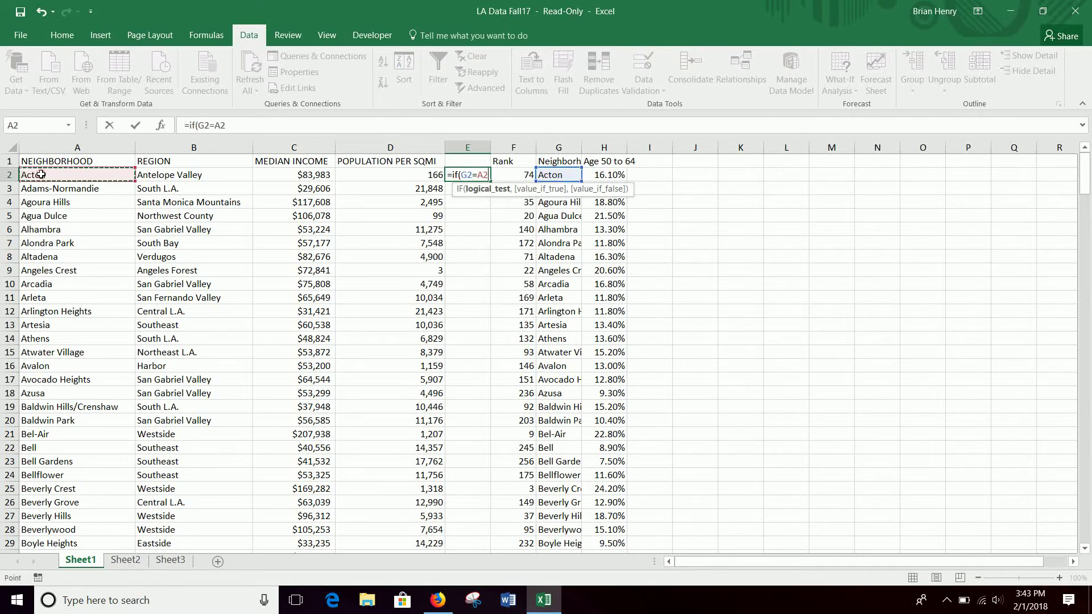
pyautogui.write(',')
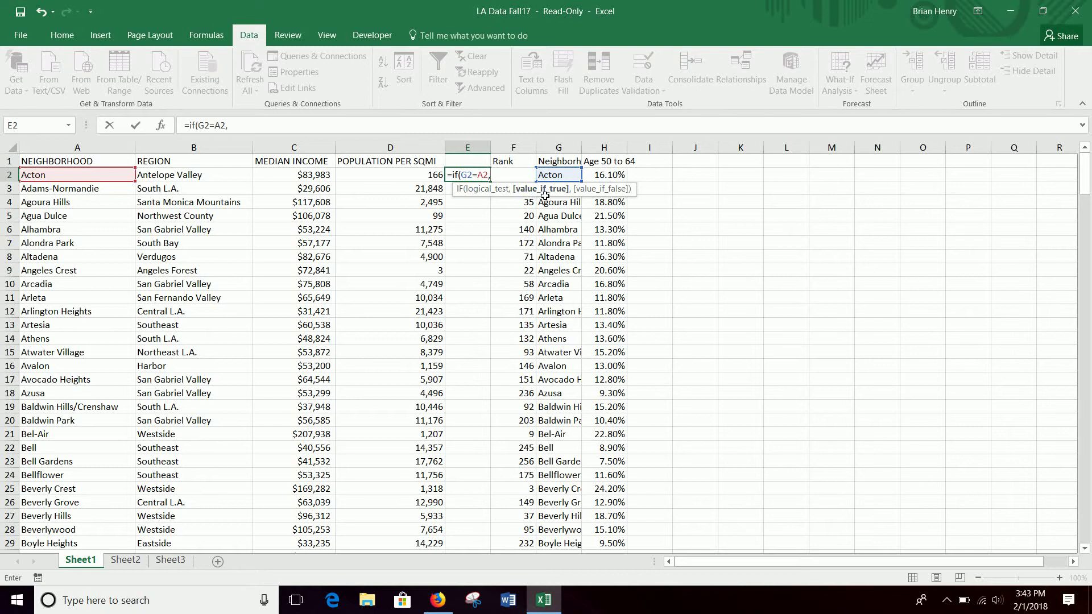
pyautogui.write('1,')
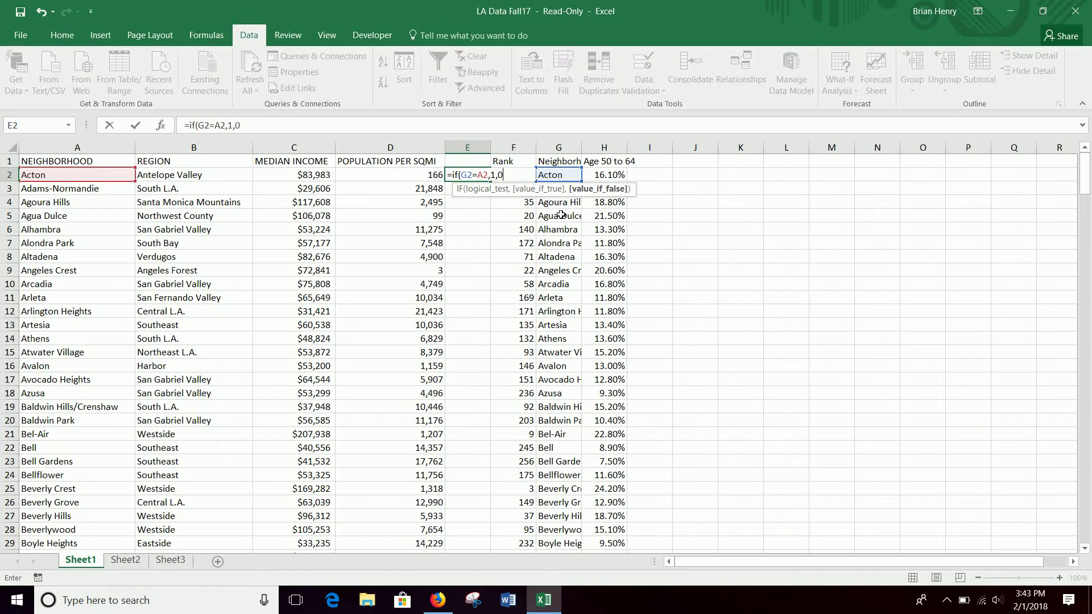
pyautogui.write('0)')
pyautogui.press('Return')
pyautogui.click(475, 175)
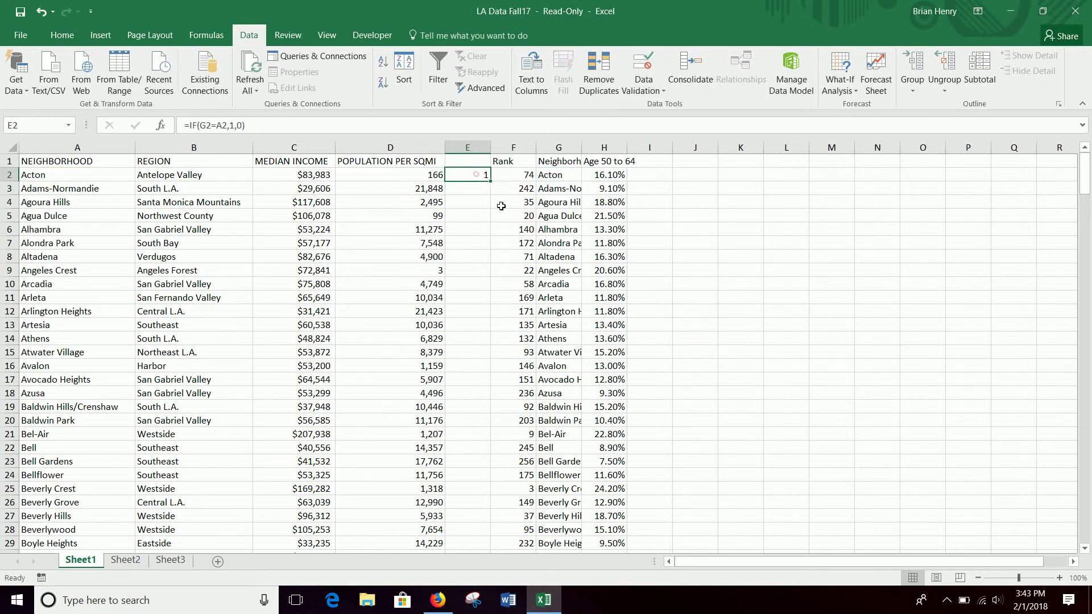
# Fill the match formula down to row 266, confirm all 1s, then select helper columns E–F.
pyautogui.doubleClick(491, 180)
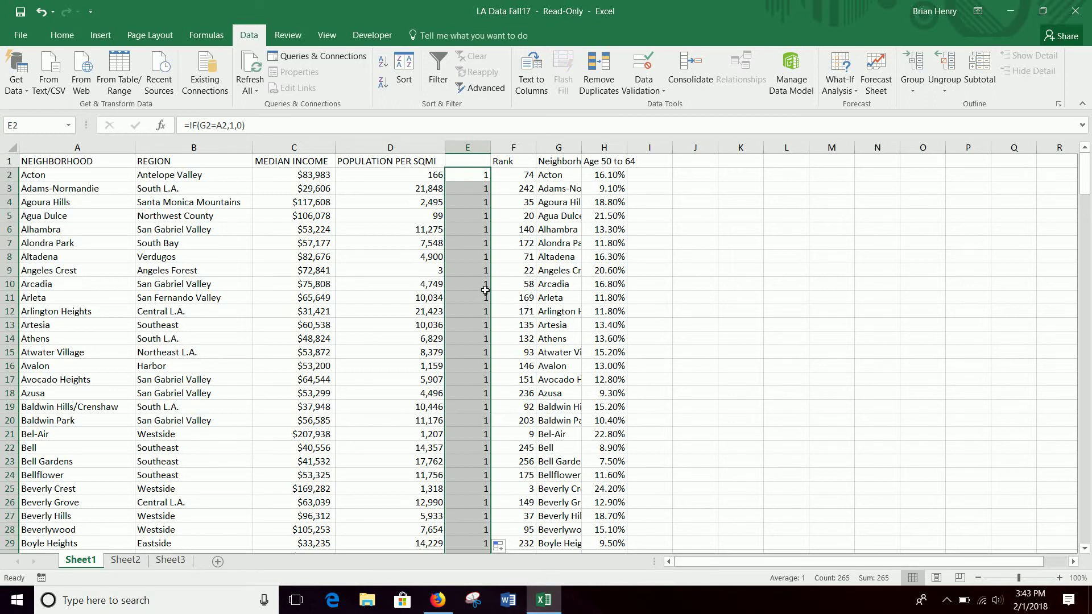
pyautogui.hotkey('ctrl', 'Down')
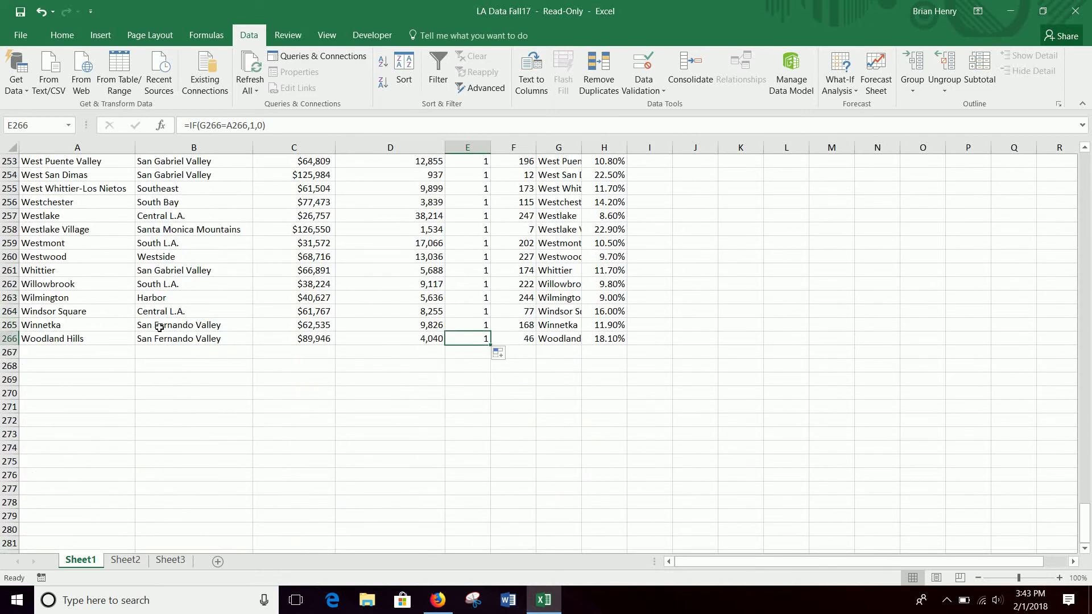
pyautogui.hotkey('ctrl', 'Up')
pyautogui.scroll(1, 562, 243)
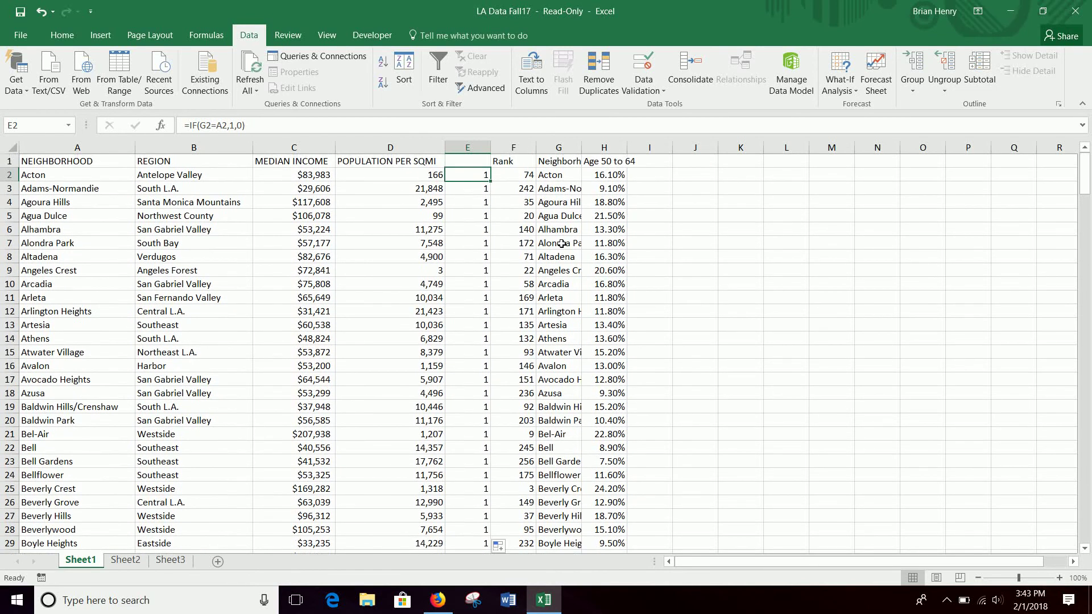
pyautogui.moveTo(612, 298); pyautogui.dragTo(620, 462)
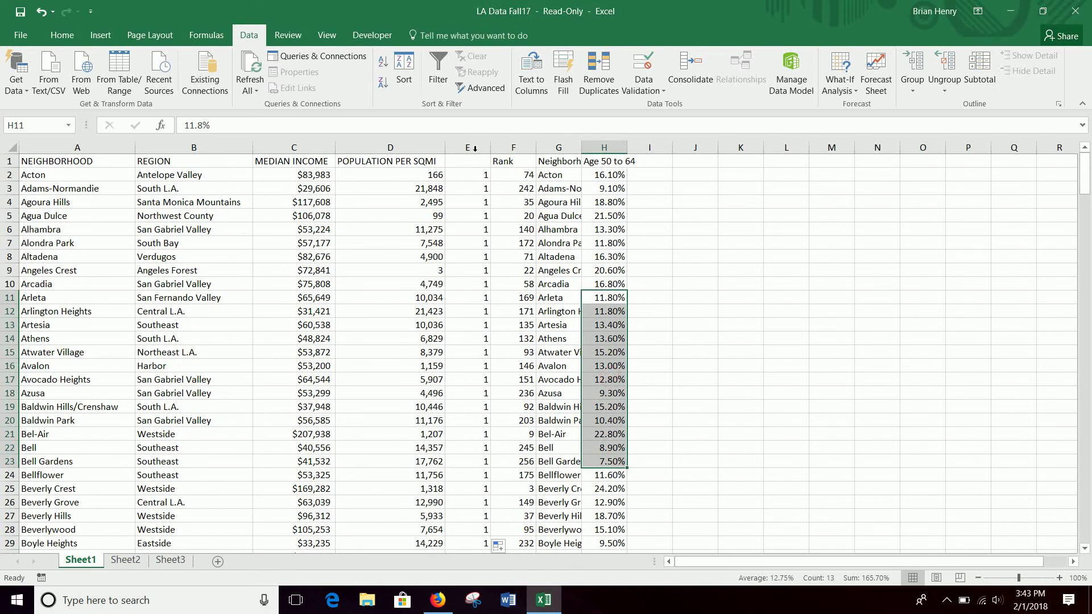
pyautogui.moveTo(472, 148); pyautogui.dragTo(549, 149)
# Delete helper columns E through G and AutoFit column E to its Age 50 to 64 header.
pyautogui.rightClick(549, 149)
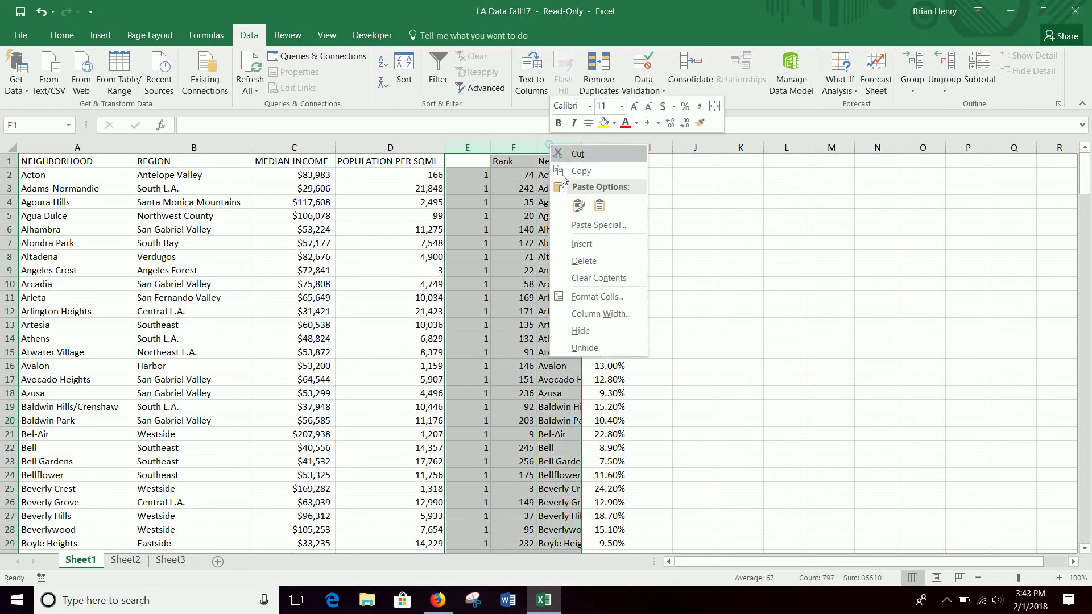
pyautogui.click(595, 259)
pyautogui.click(640, 256)
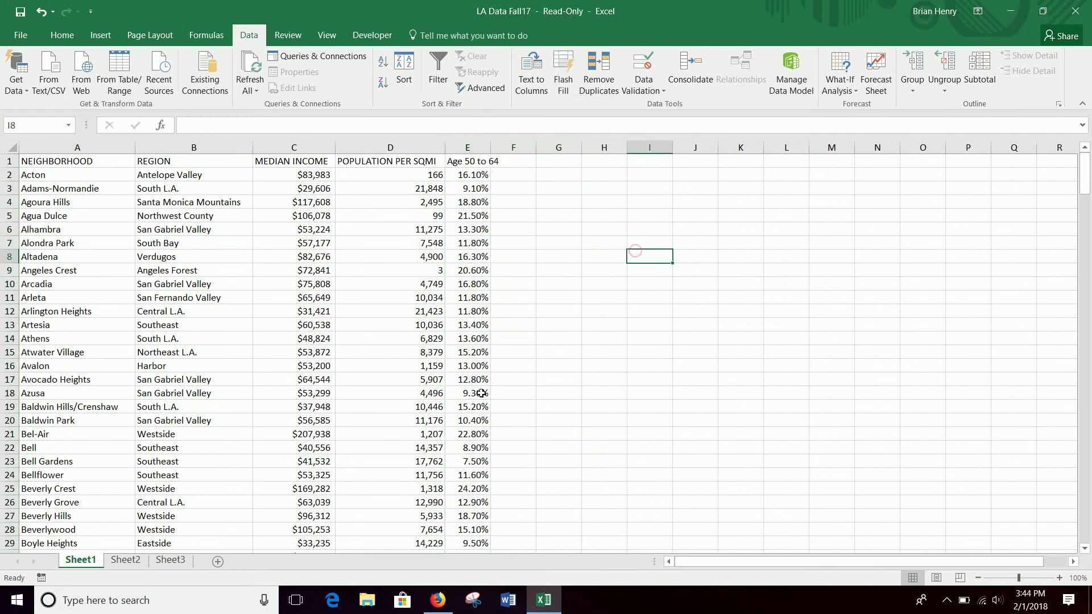
pyautogui.doubleClick(493, 147)
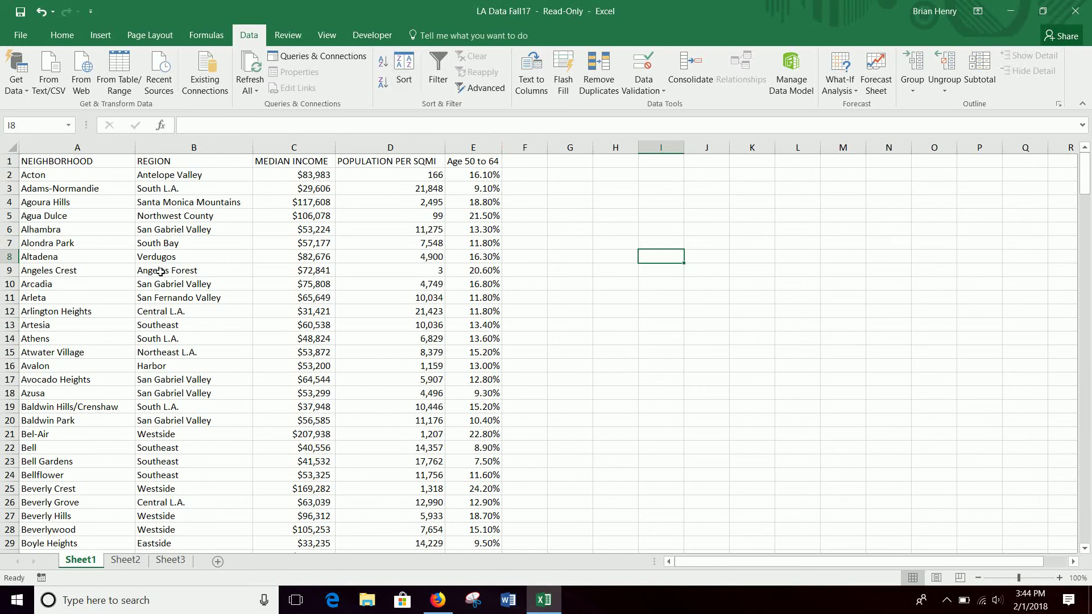
pyautogui.click(946, 601)
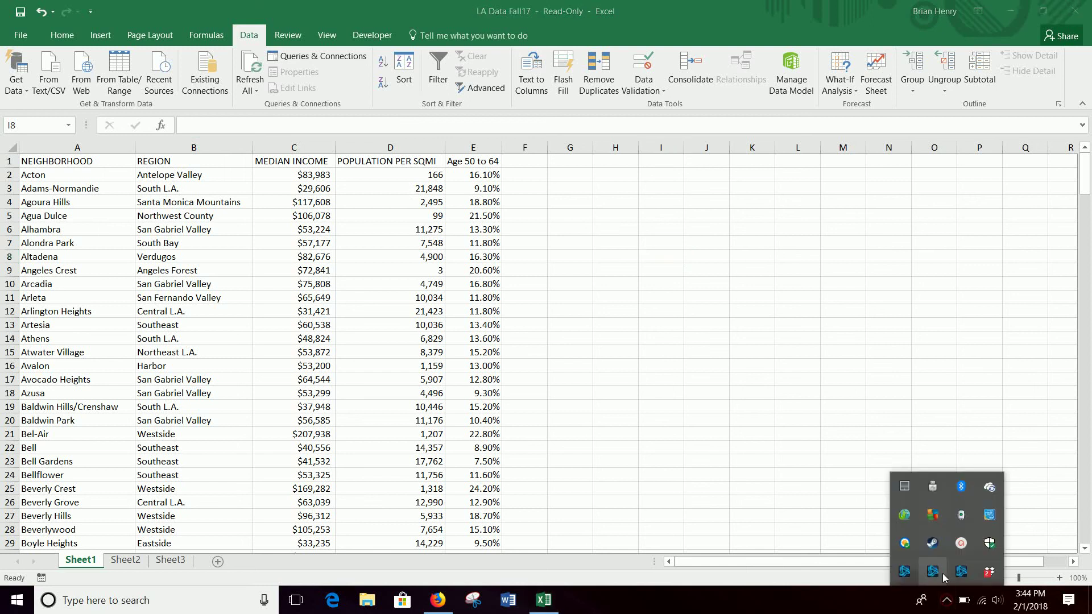